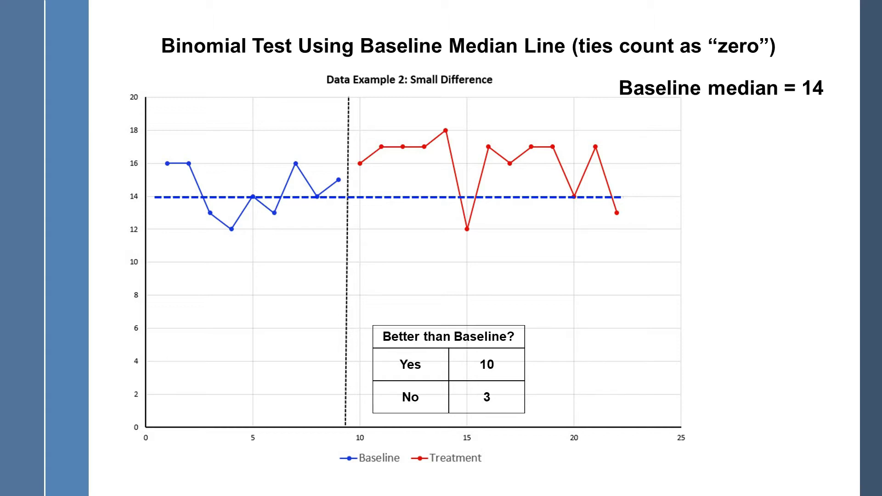
- Exit the slideshow on slide 49, showing Z = 1.664 and r = .46
{"action": "key", "text": "Escape"}
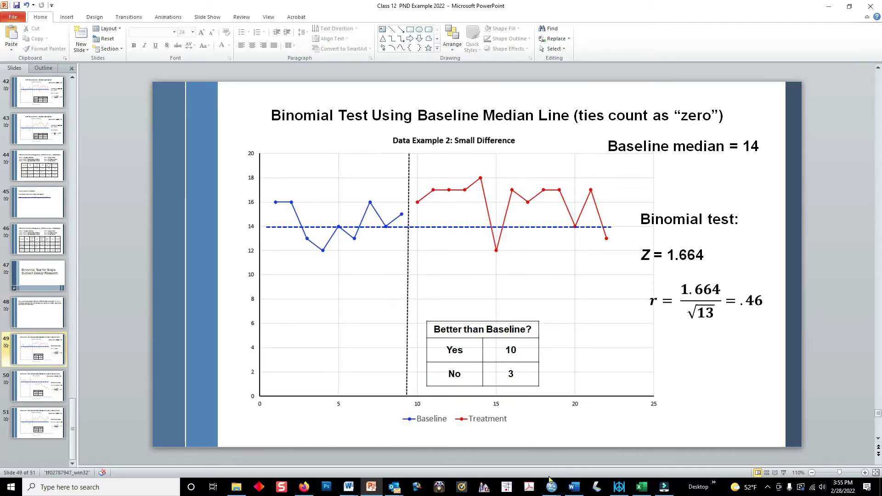
- In SPSS's empty dataset, name the first variable 'Data' and select its first cell in Data View
{"action": "mouse_move", "coordinate": [551, 482]}
{"action": "left_click", "coordinate": [577, 451]}
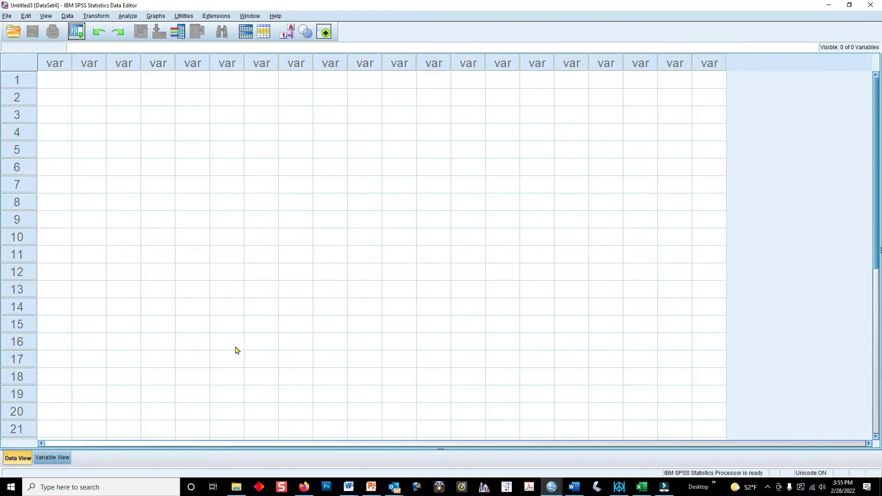
{"action": "left_click", "coordinate": [62, 463]}
{"action": "left_click", "coordinate": [72, 74]}
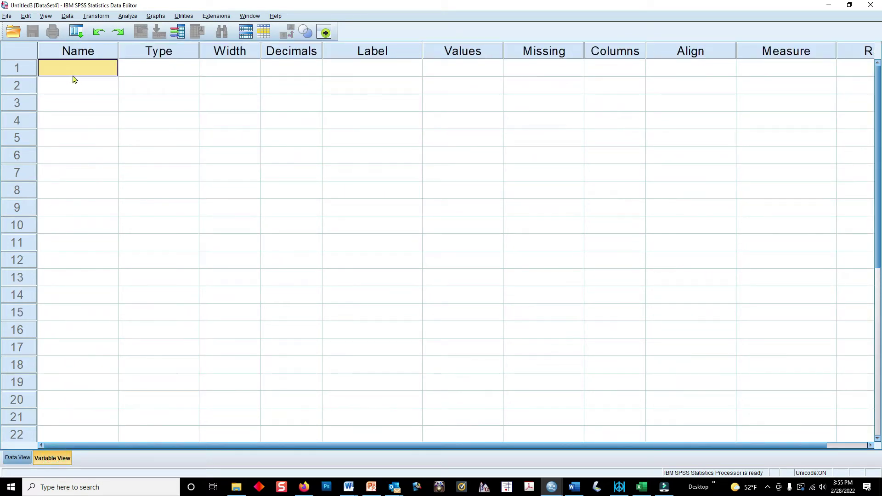
{"action": "type", "text": "Data"}
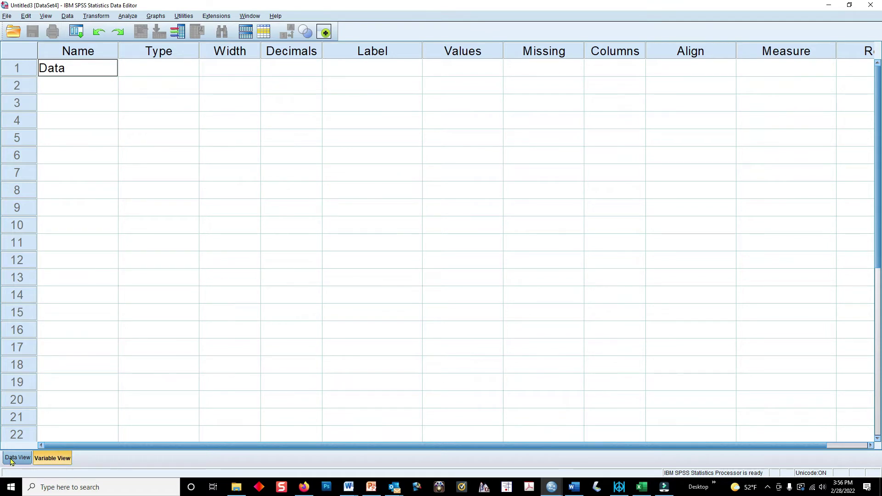
{"action": "left_click", "coordinate": [17, 458]}
{"action": "left_click", "coordinate": [78, 82]}
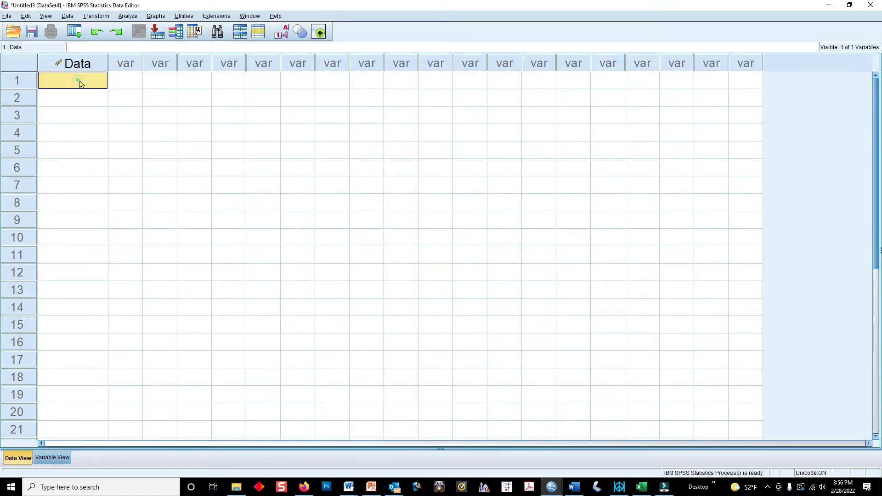
- Check slide 49's counts of Yes 10 and No 3, then return to the SPSS data editor
{"action": "mouse_move", "coordinate": [373, 486]}
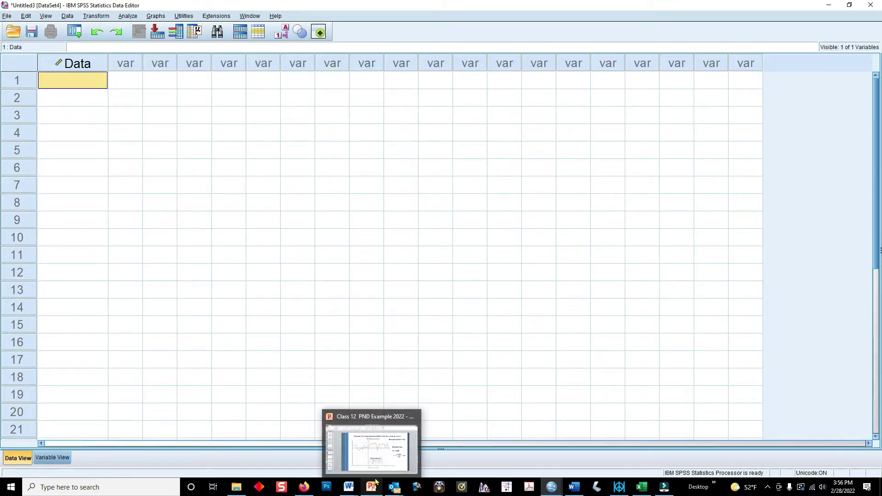
{"action": "left_click", "coordinate": [377, 460]}
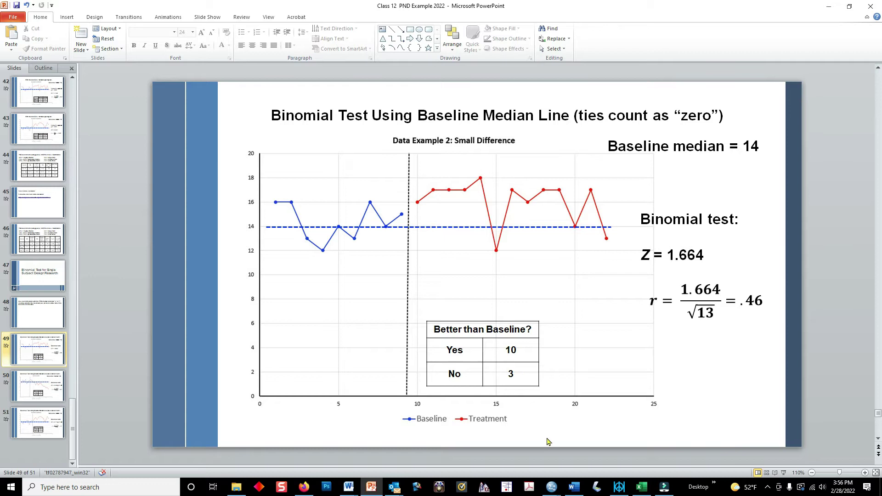
{"action": "left_click", "coordinate": [557, 474]}
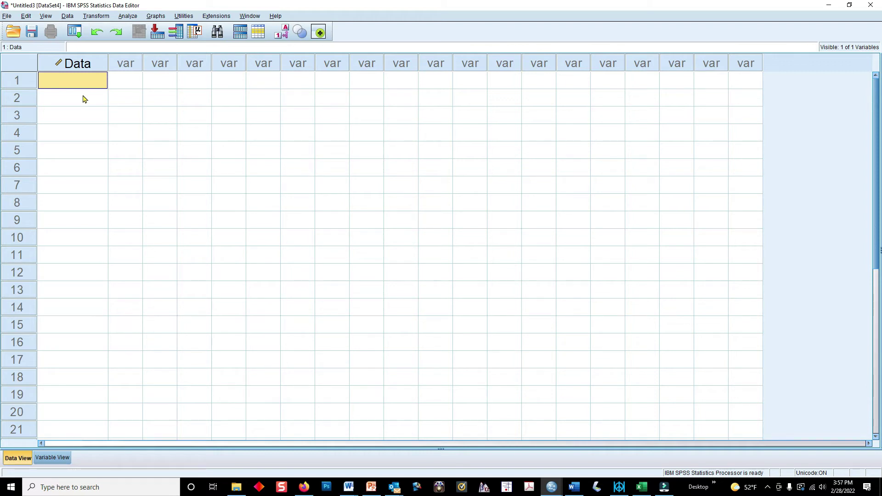
- Enter three 0s followed by ten 1s down the Data column
{"action": "type", "text": "0"}
{"action": "key", "text": "Return"}
{"action": "type", "text": "0"}
{"action": "key", "text": "Return"}
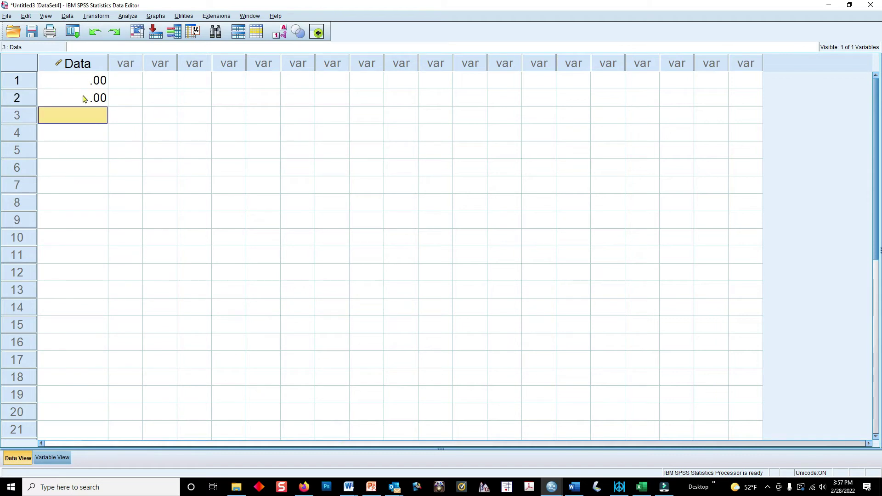
{"action": "type", "text": "0"}
{"action": "key", "text": "Return"}
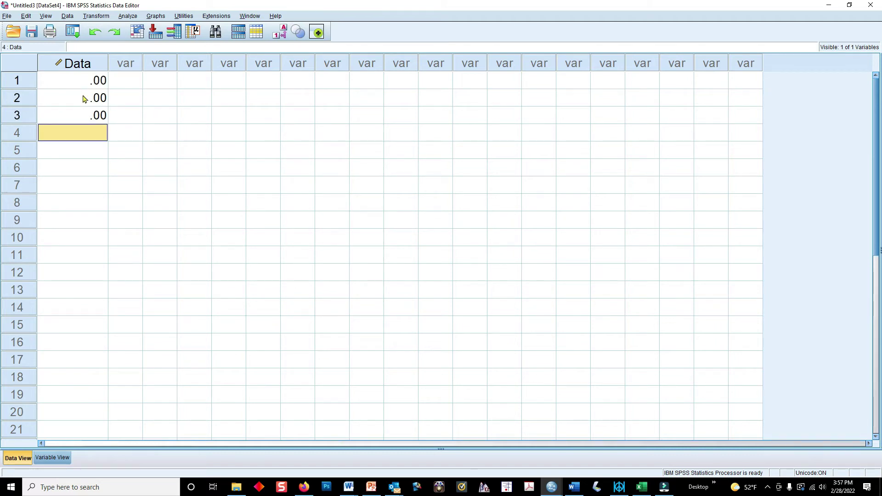
{"action": "type", "text": "1"}
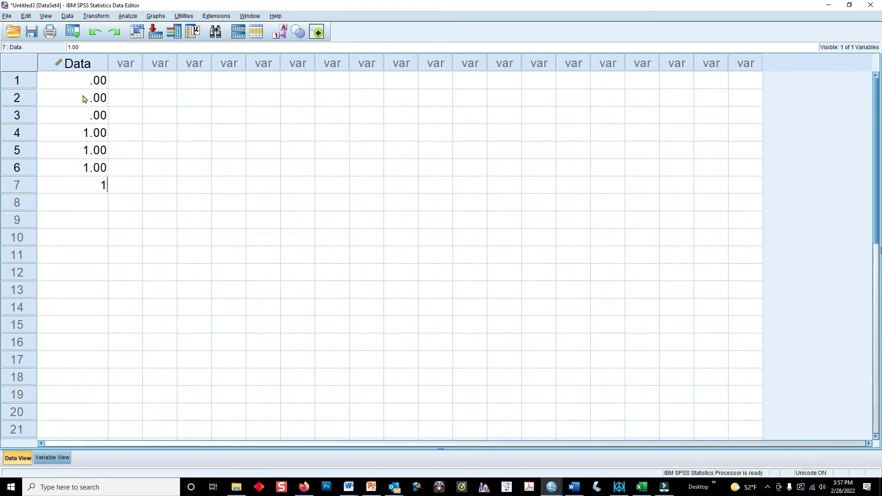
{"action": "type", "text": " 1 1 1 1 1 1"}
{"action": "key", "text": "Return"}
{"action": "type", "text": "1"}
{"action": "key", "text": "Return"}
{"action": "type", "text": "1"}
{"action": "key", "text": "Return"}
{"action": "type", "text": "1"}
{"action": "key", "text": "Return"}
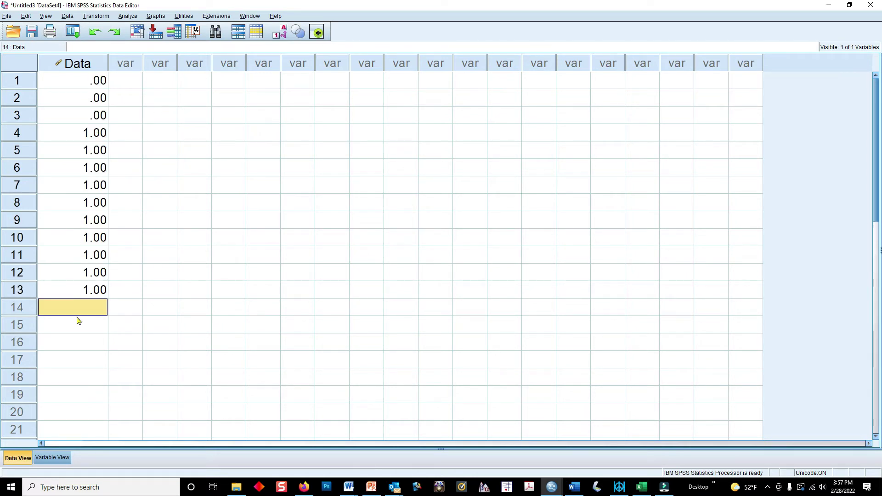
{"action": "left_click", "coordinate": [371, 487]}
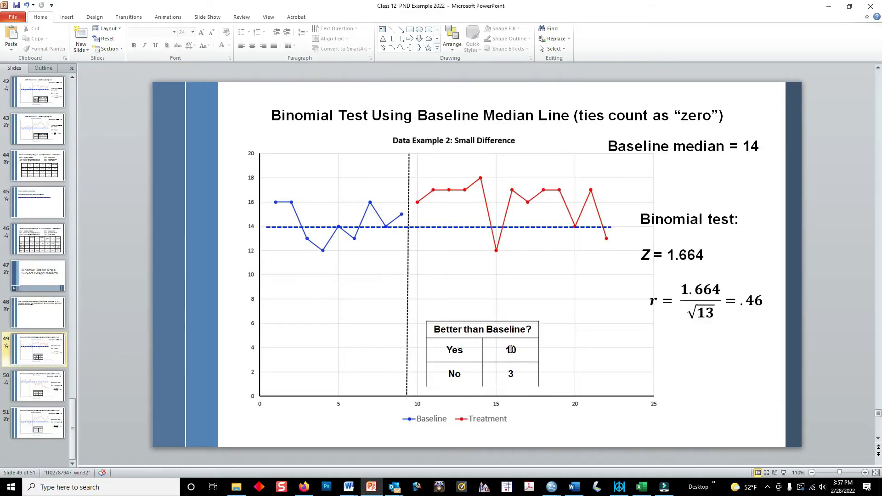
{"action": "left_click_drag", "start_coordinate": [508, 350], "coordinate": [515, 368]}
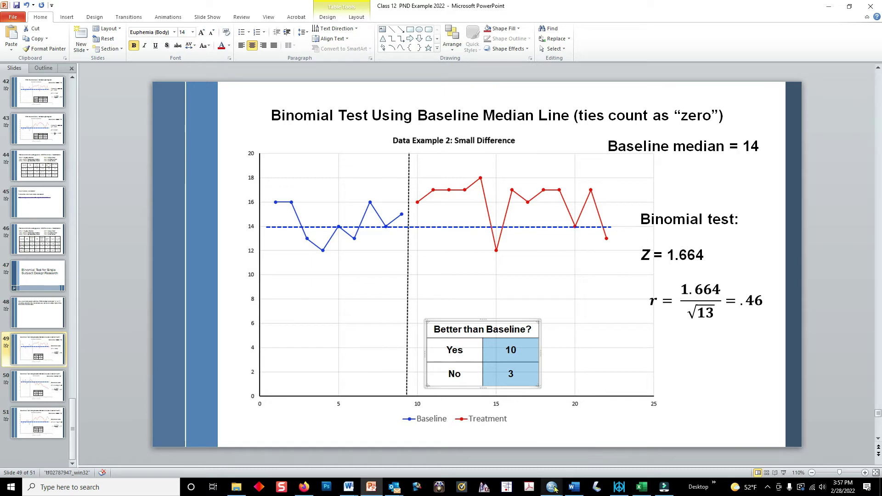
{"action": "mouse_move", "coordinate": [555, 490]}
{"action": "left_click", "coordinate": [578, 455]}
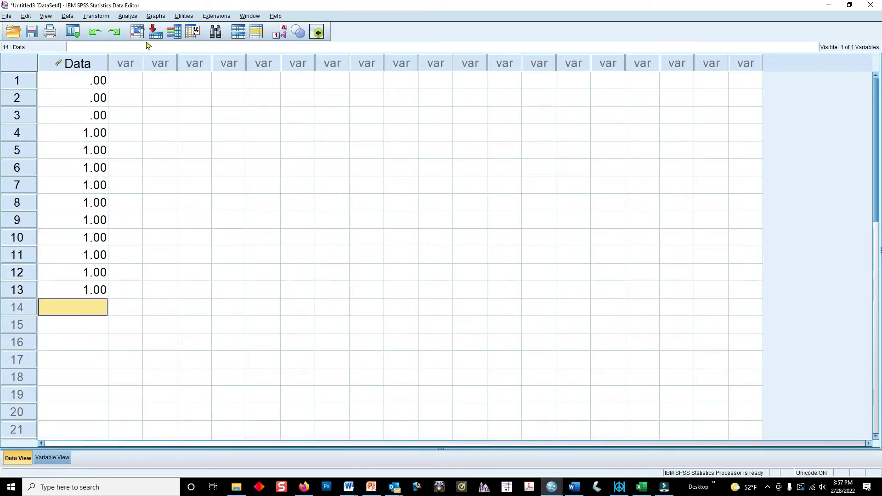
- Start Analyze > Nonparametric Tests > One Sample, scanning the data to set measurement levels
{"action": "left_click", "coordinate": [128, 19]}
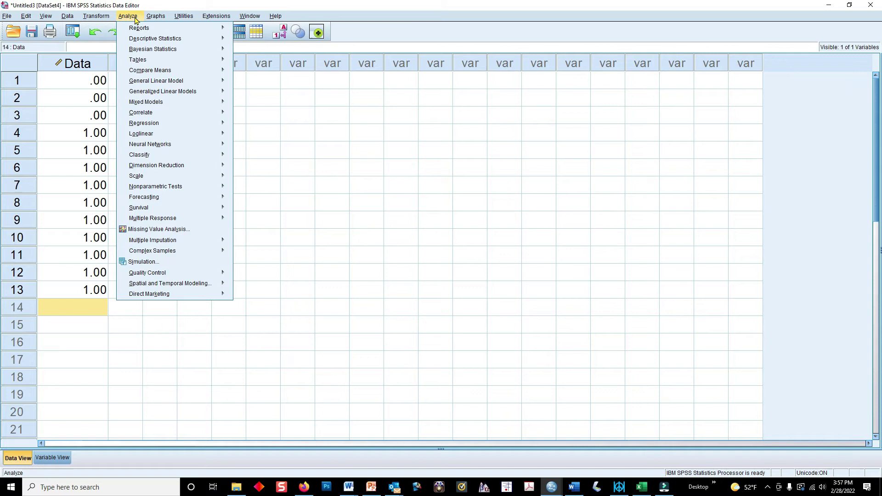
{"action": "mouse_move", "coordinate": [208, 190]}
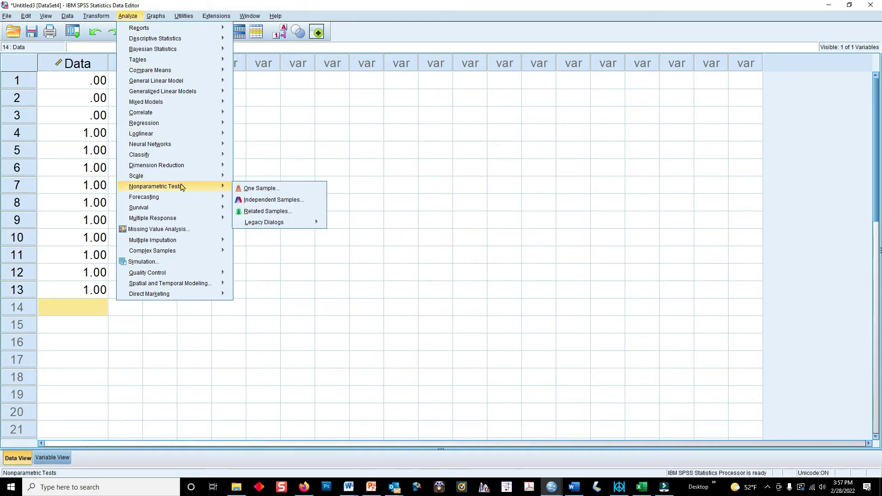
{"action": "left_click", "coordinate": [271, 191]}
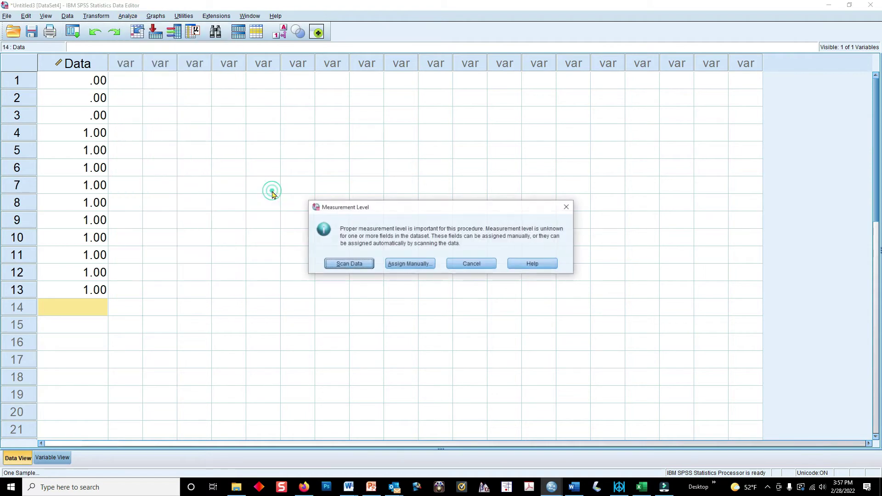
{"action": "left_click", "coordinate": [346, 266]}
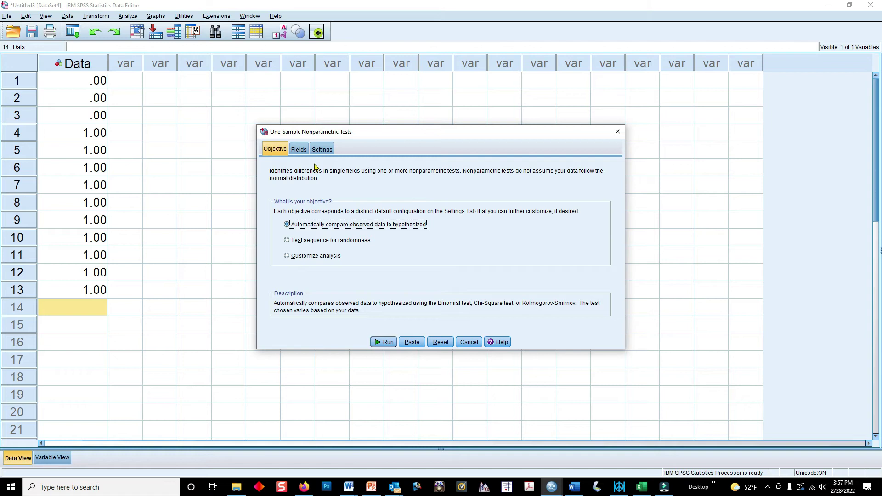
- Confirm on the Fields tab that Data is listed as the test field
{"action": "left_click", "coordinate": [303, 153]}
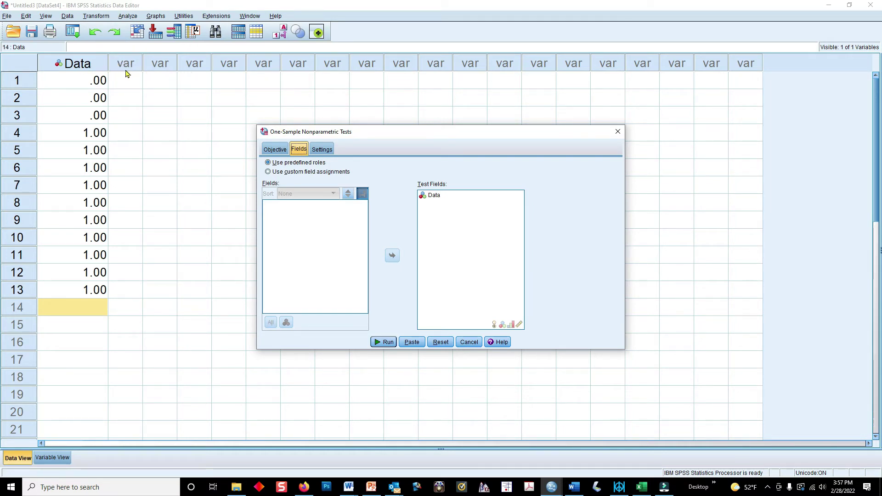
{"action": "left_click", "coordinate": [433, 200]}
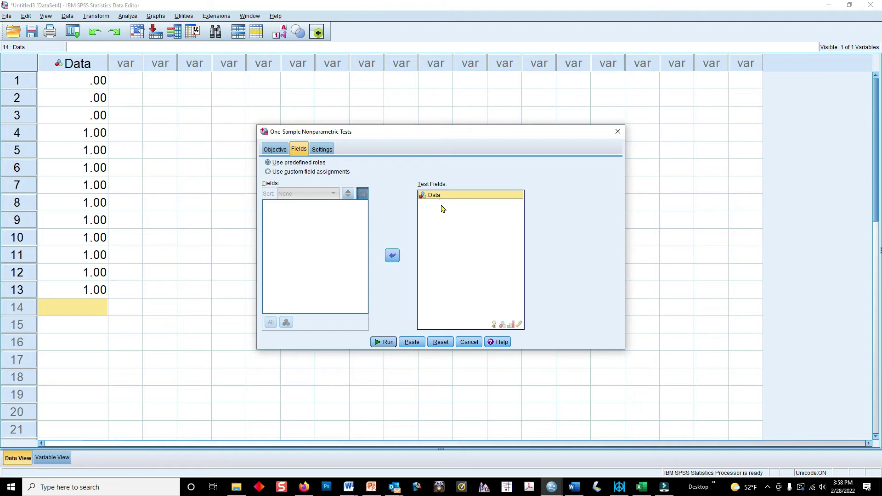
- On the Settings tab, switch to customized tests and tick the Binomial test
{"action": "left_click", "coordinate": [323, 150]}
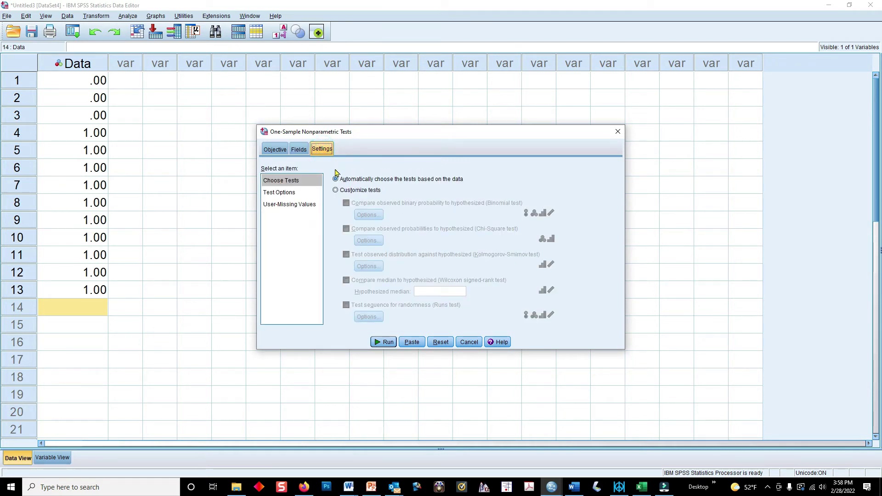
{"action": "left_click", "coordinate": [344, 194]}
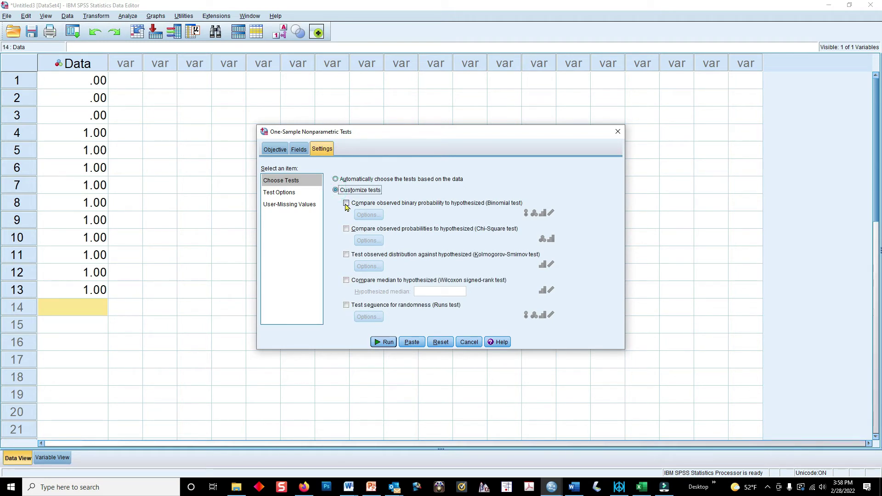
{"action": "left_click", "coordinate": [346, 204]}
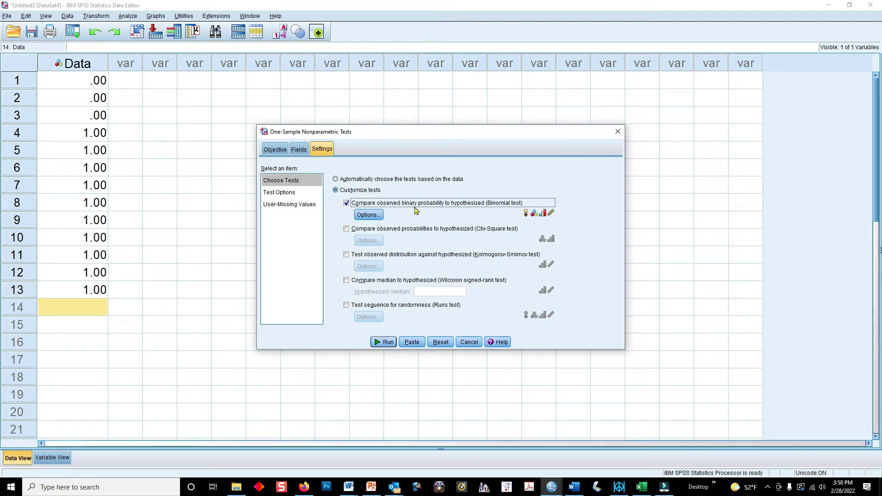
- Keep the binomial test's hypothesized proportion at 0.5 and accept the options
{"action": "left_click", "coordinate": [377, 215]}
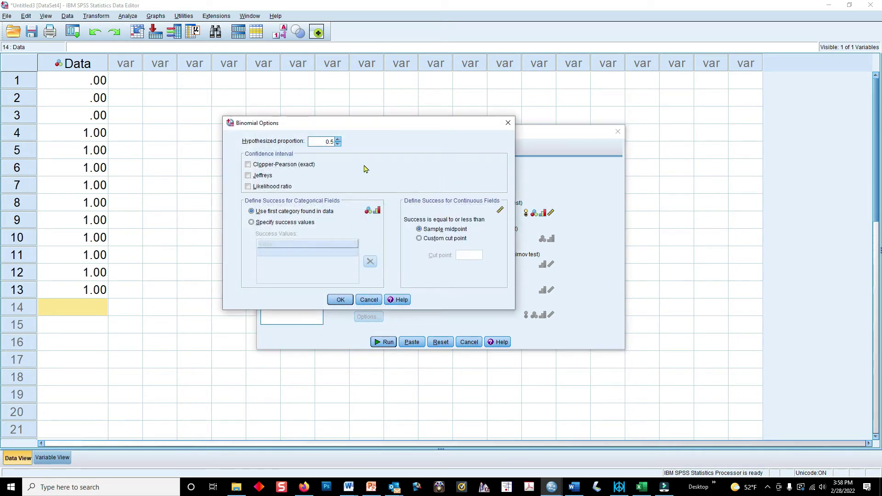
{"action": "left_click", "coordinate": [338, 140]}
{"action": "left_click", "coordinate": [338, 144]}
{"action": "left_click", "coordinate": [346, 299]}
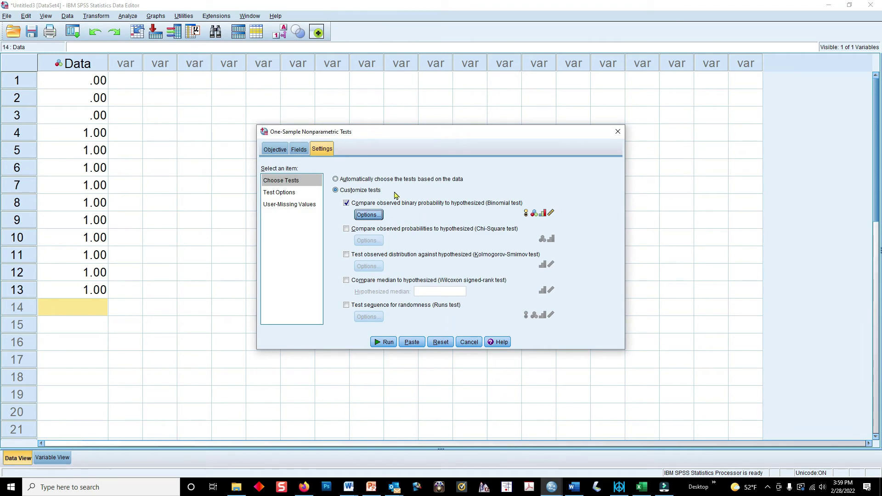
{"action": "left_click", "coordinate": [383, 341]}
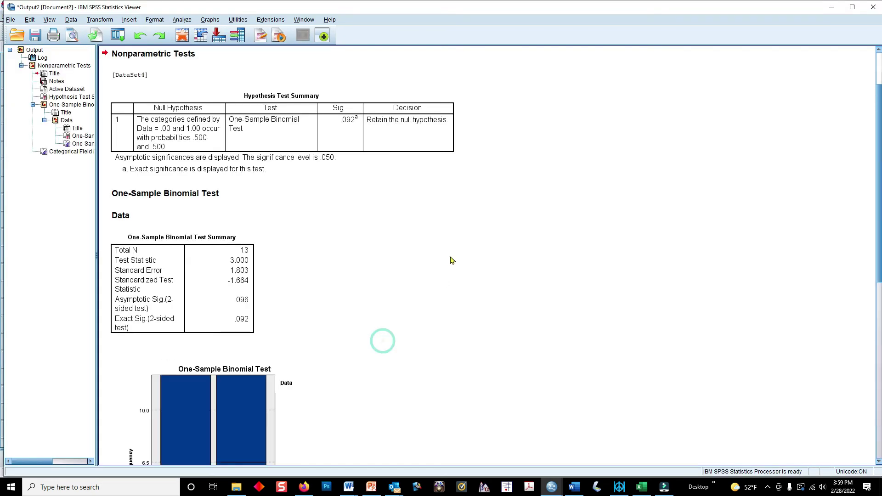
{"action": "left_click", "coordinate": [364, 133]}
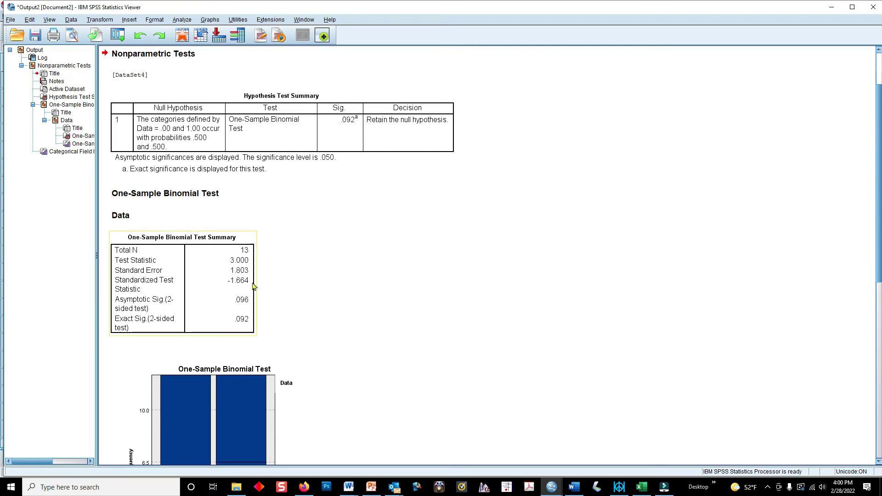
{"action": "scroll", "coordinate": [304, 262], "scroll_direction": "down", "scroll_amount": 3}
{"action": "scroll", "coordinate": [305, 262], "scroll_direction": "down", "scroll_amount": 10}
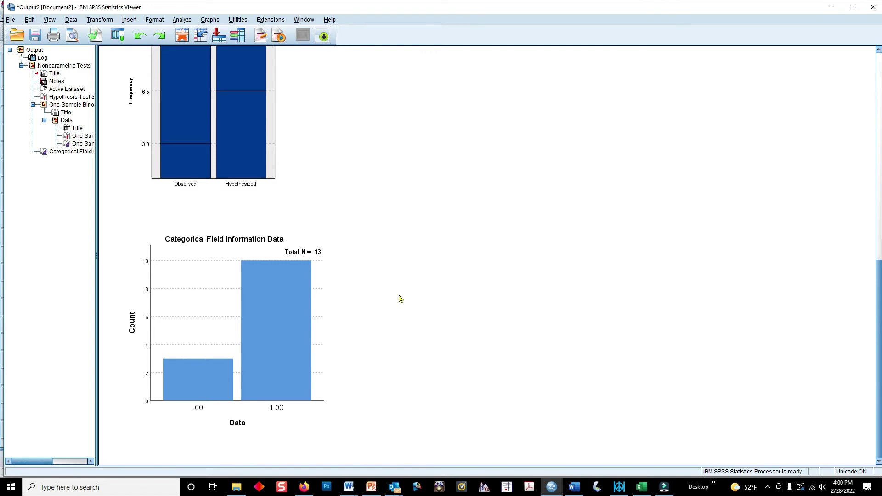
{"action": "scroll", "coordinate": [399, 298], "scroll_direction": "up", "scroll_amount": 10}
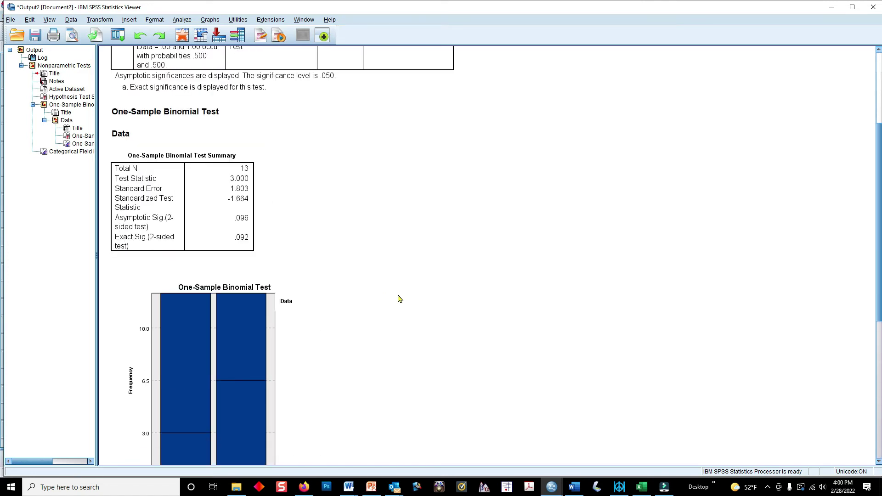
{"action": "scroll", "coordinate": [397, 297], "scroll_direction": "up", "scroll_amount": 5}
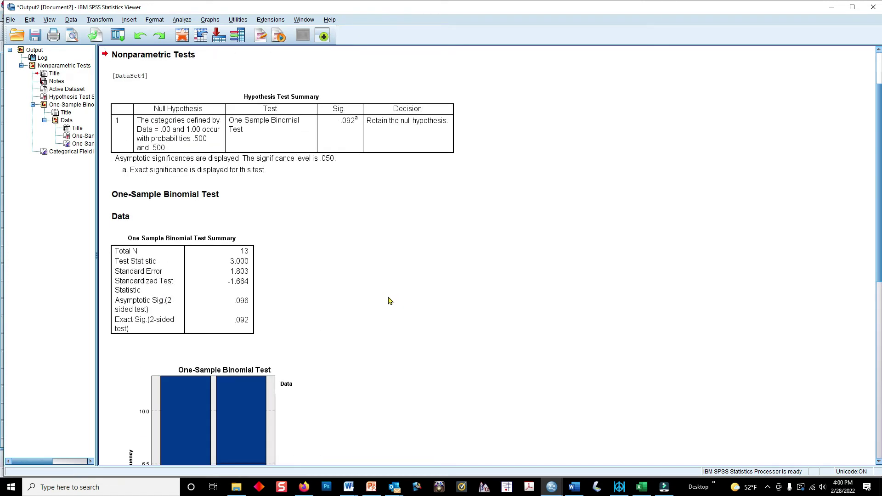
- Present slide 49 full screen in PowerPoint, showing Z = 1.664 and r = .46
{"action": "left_click", "coordinate": [371, 487]}
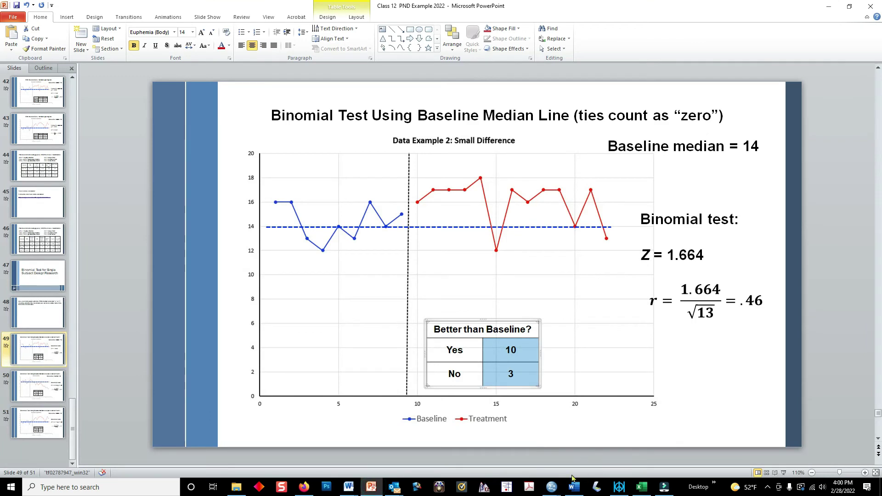
{"action": "left_click", "coordinate": [784, 473]}
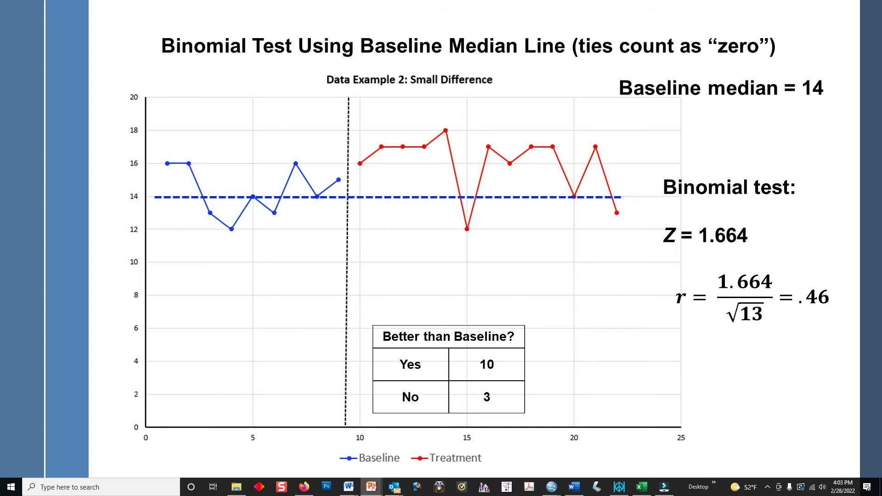
{"action": "key", "text": "Right"}
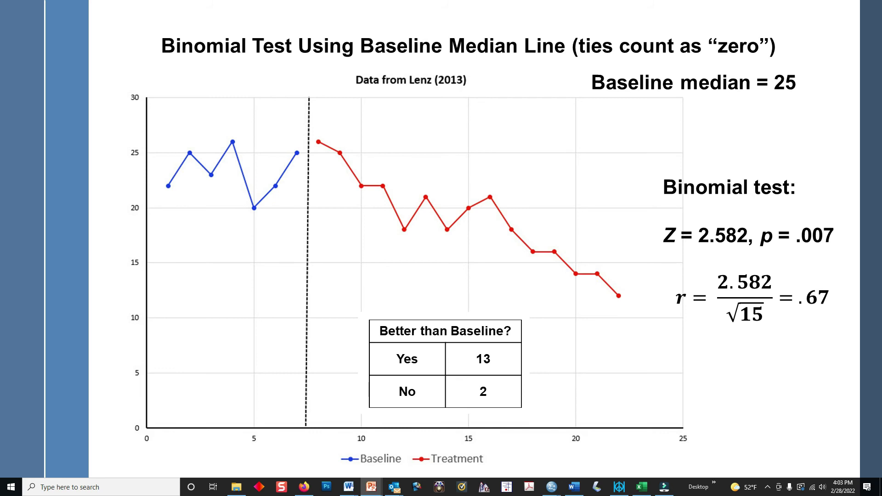
{"action": "key", "text": "Right"}
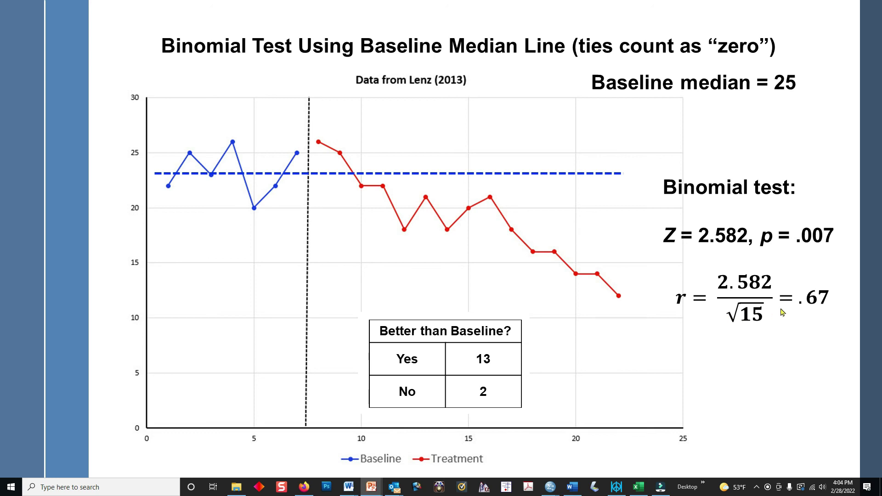
- Advance to the Data Example 3 large-difference slide (Yes 12, No 1, Z = 2.774, r = .77)
{"action": "left_click", "coordinate": [642, 375]}
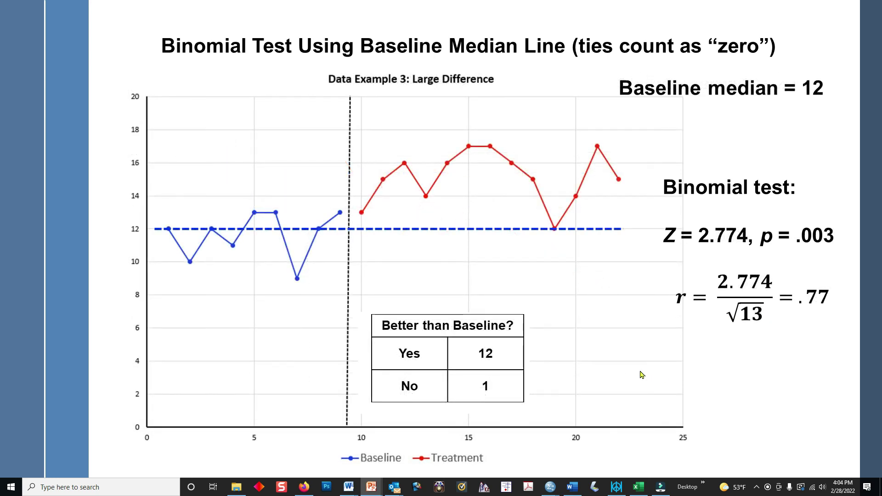